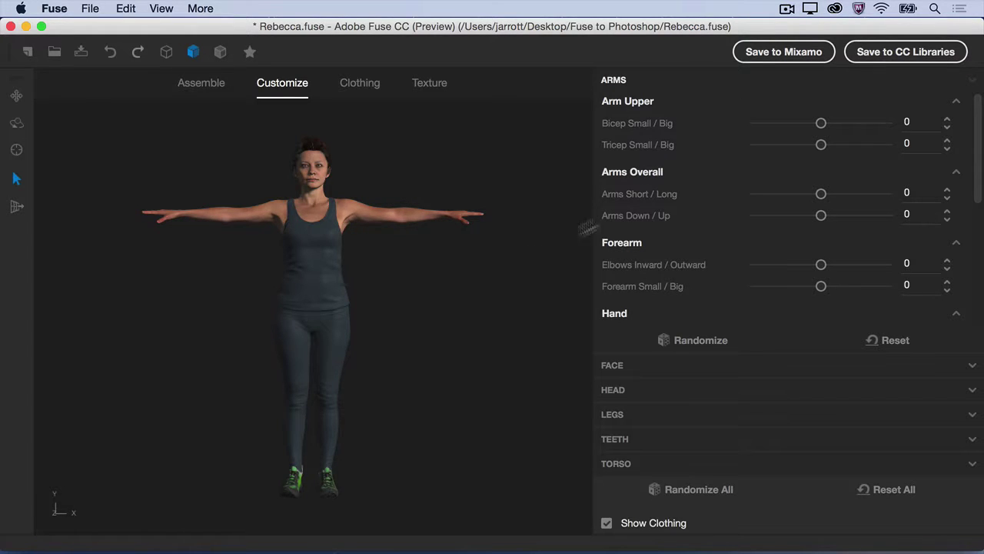
- Save the Rebecca character from Fuse to the Fuse to Photoshop Creative Cloud library
click(861, 56)
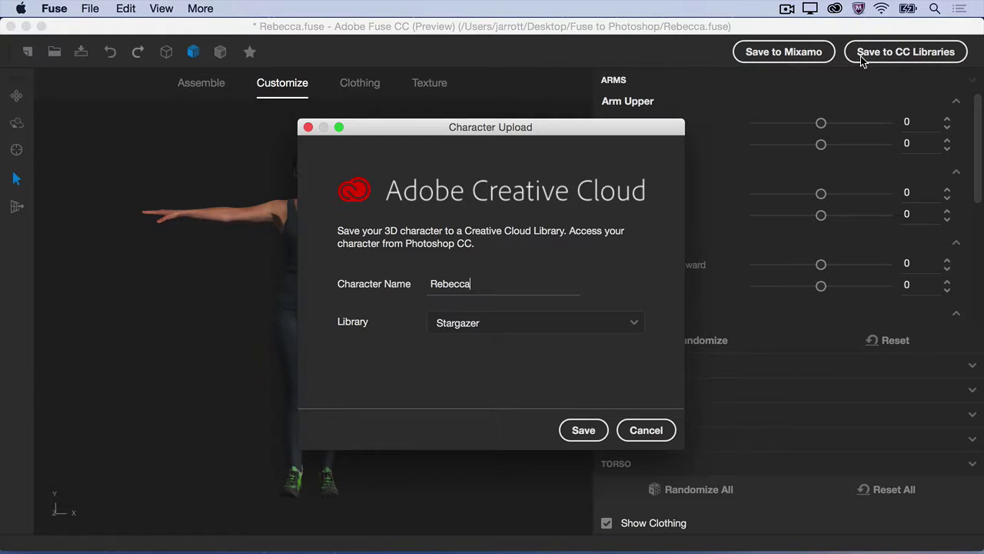
click(635, 323)
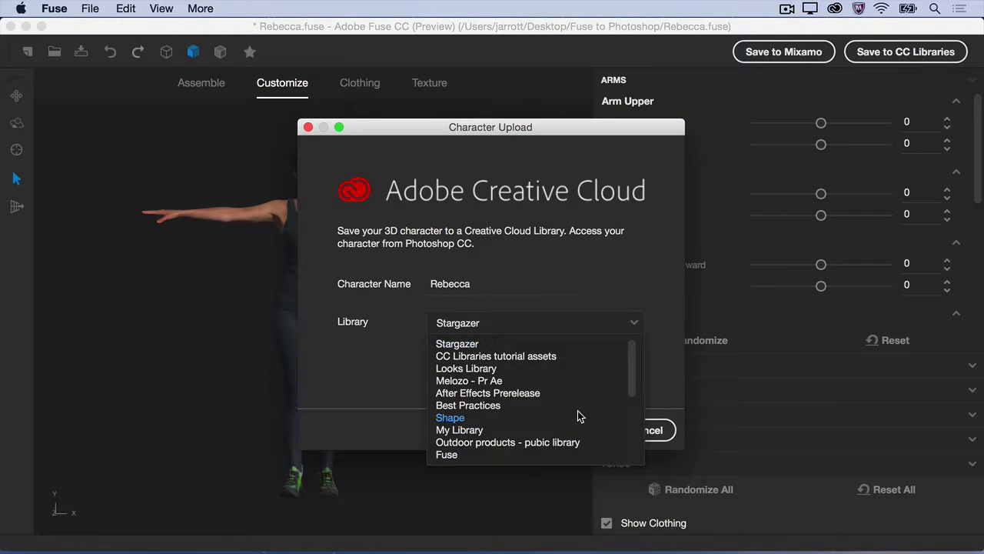
scroll(577, 413, down, 5)
click(492, 455)
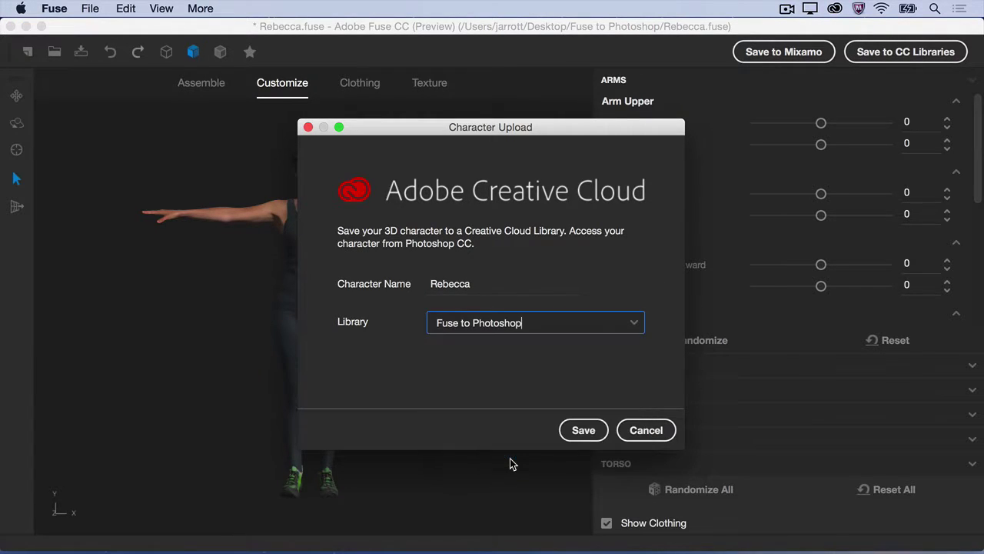
click(584, 431)
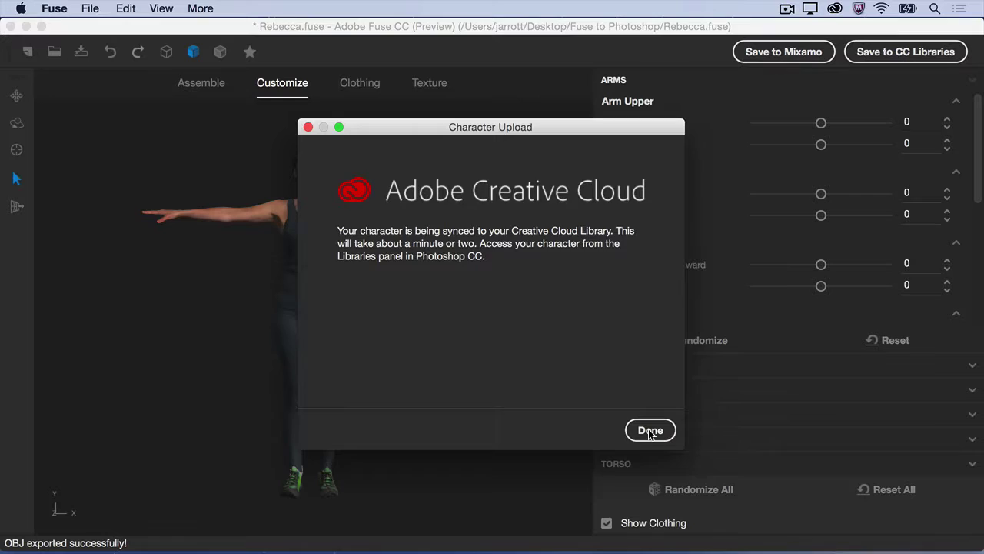
- Dismiss the sync message and open Rebecca from the Libraries panel as a 3D document
click(648, 430)
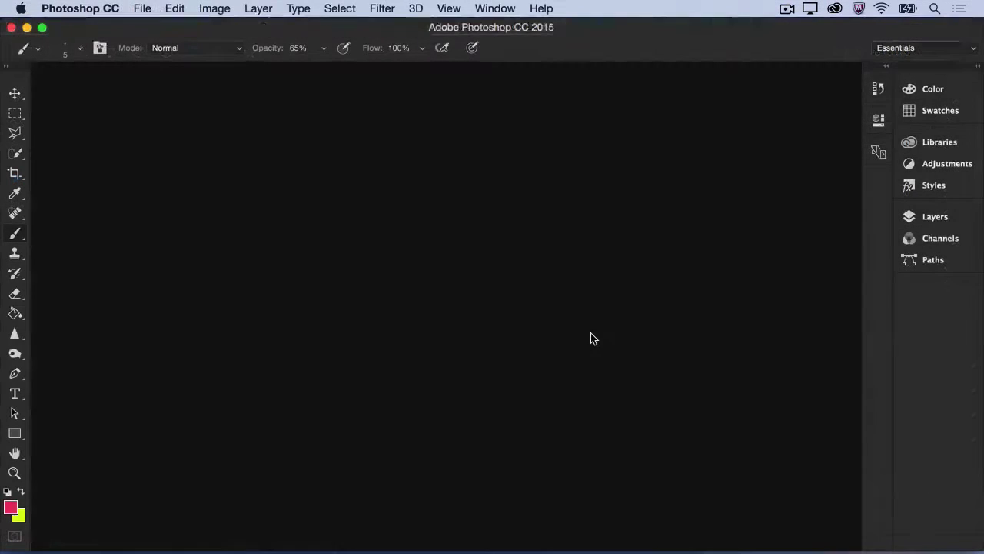
click(933, 141)
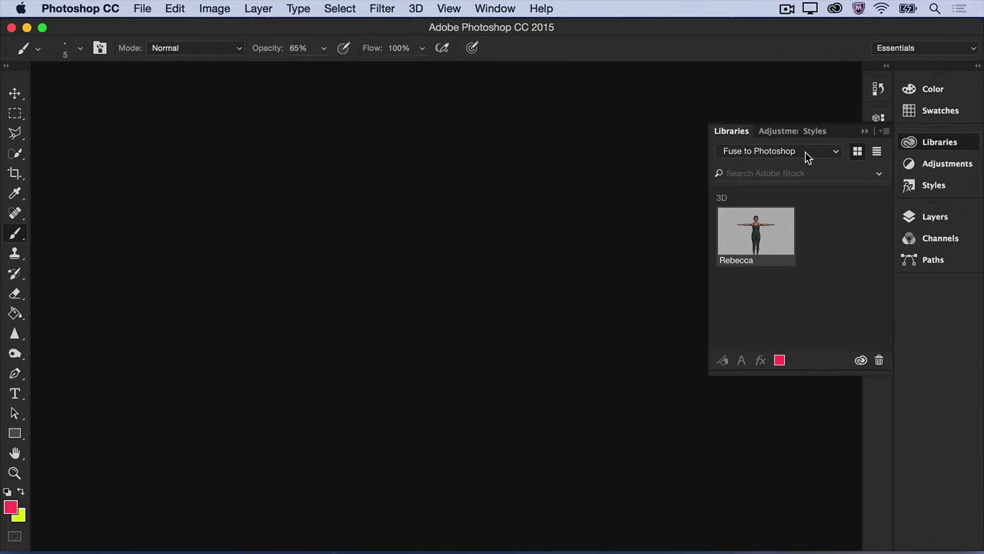
double_click(776, 233)
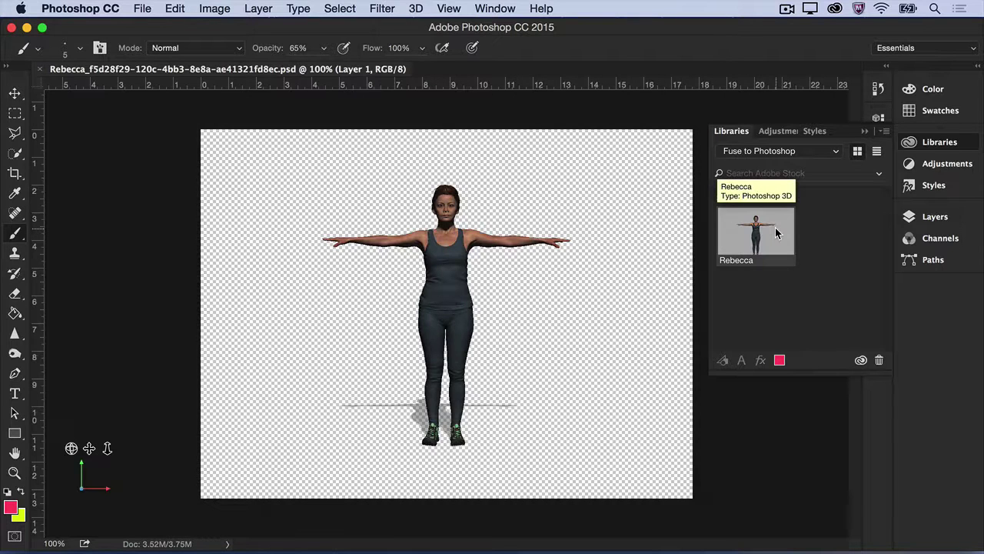
- Resize the image to 3000 pixels wide (3000 × 2250) and switch to the Brush tool
click(215, 8)
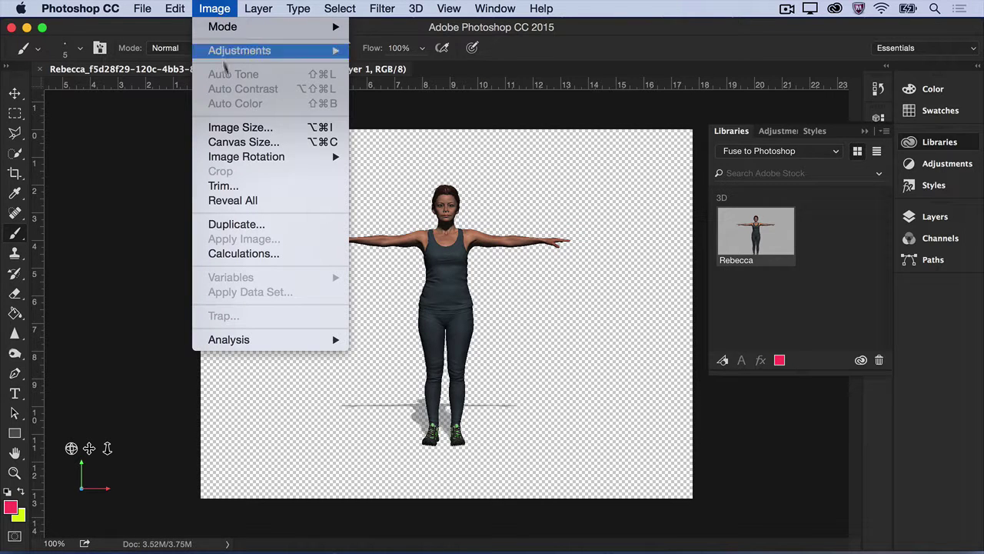
click(234, 125)
key(BackSpace)
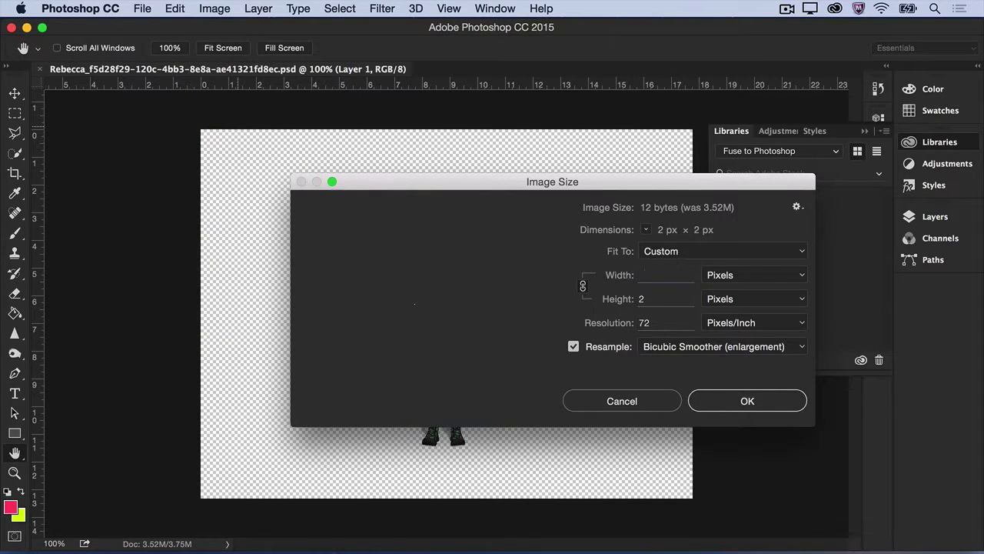
text(3000)
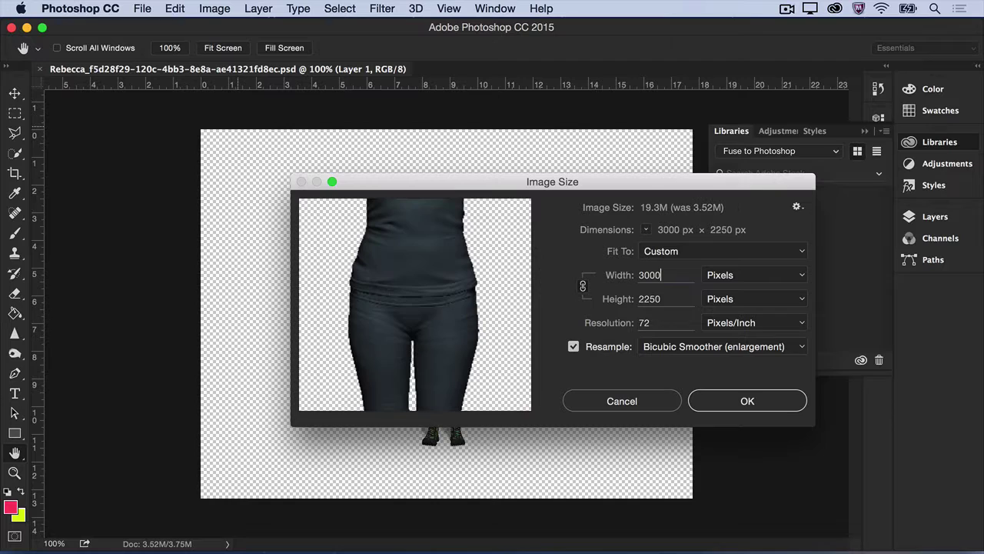
key(Return)
key(b)
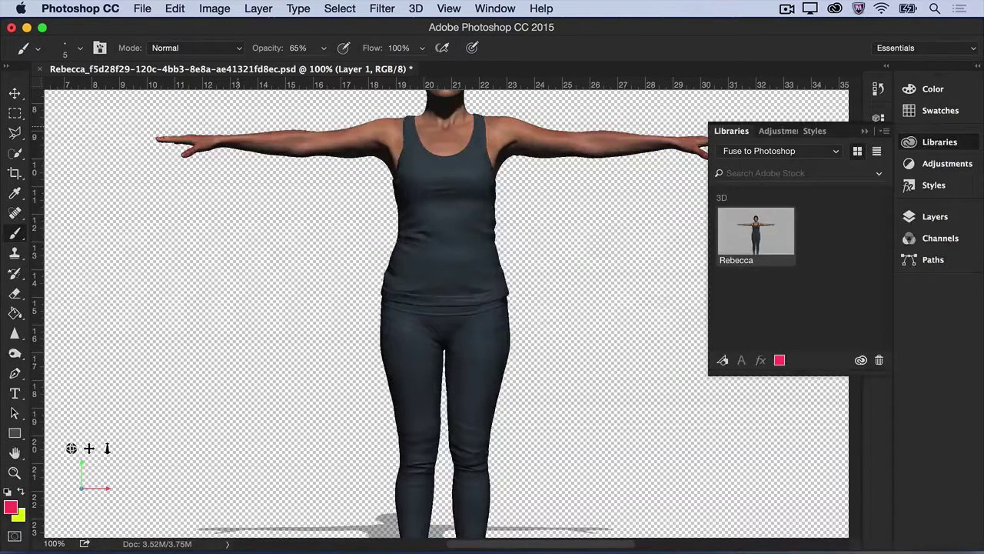
- Switch to the 3D workspace and show the 3D panel listing the scene's materials
click(948, 49)
click(948, 59)
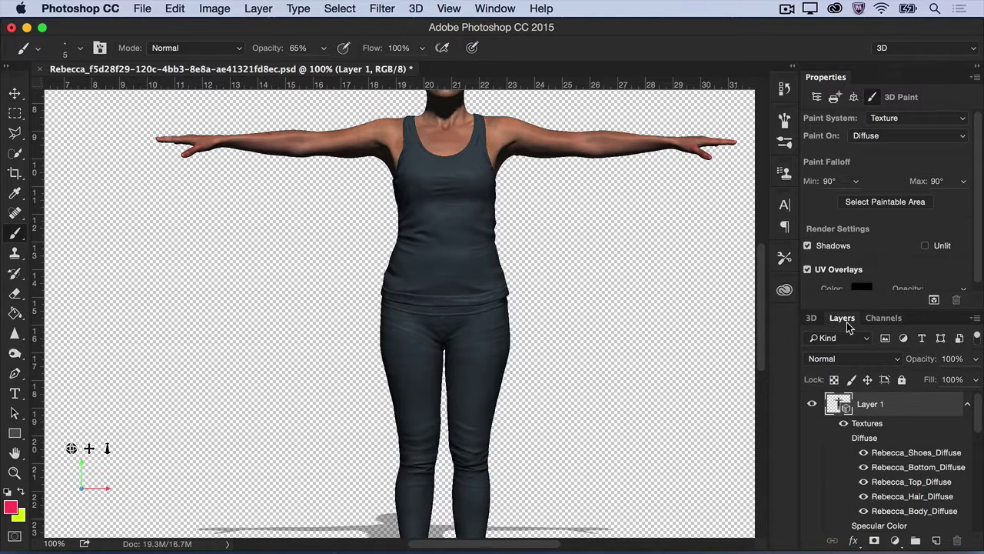
click(811, 320)
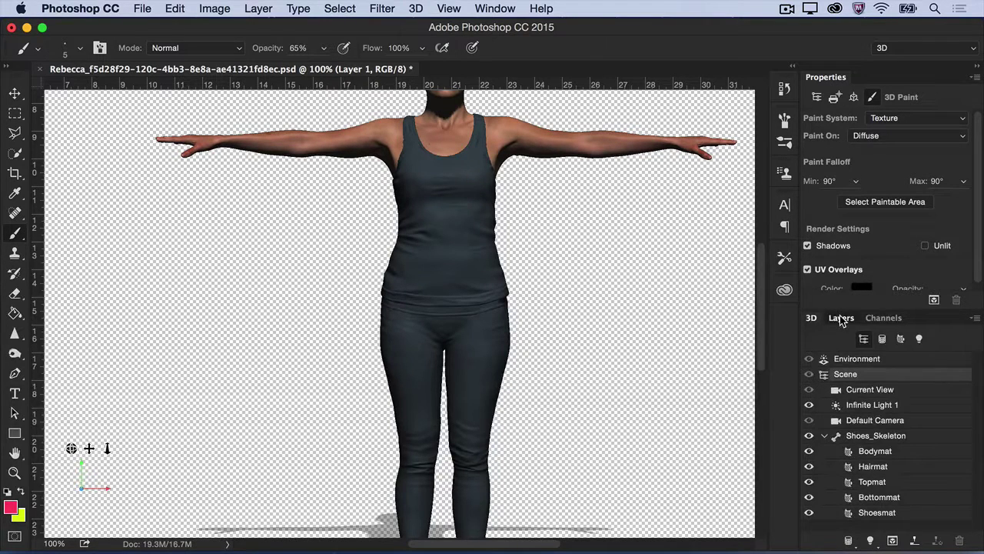
- Zoom into the face and paint a yellow stroke across Rebecca's lips, then fit the view
click(842, 318)
scroll(446, 307, up, 3)
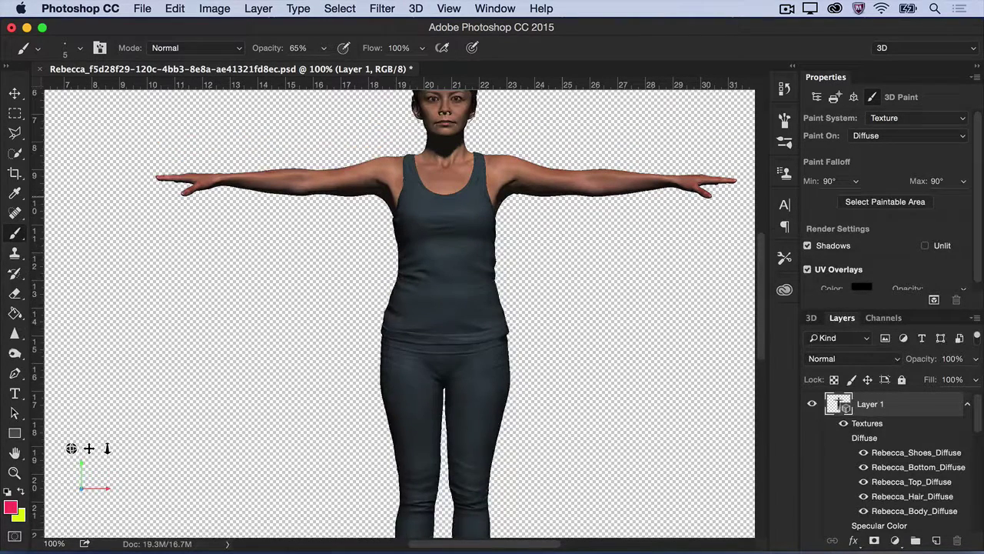
key(z)
drag(463, 176, 565, 194)
key(b)
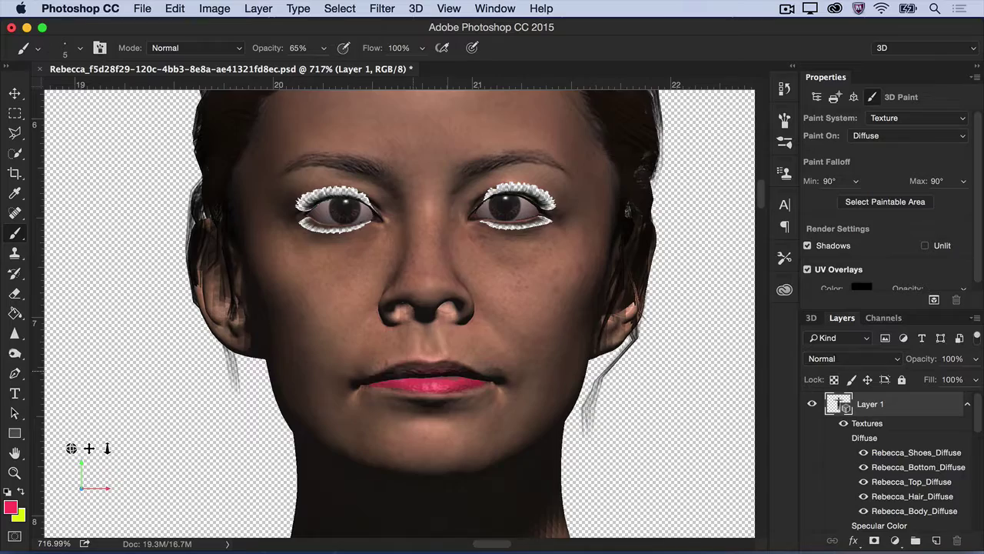
key(x)
click(429, 386)
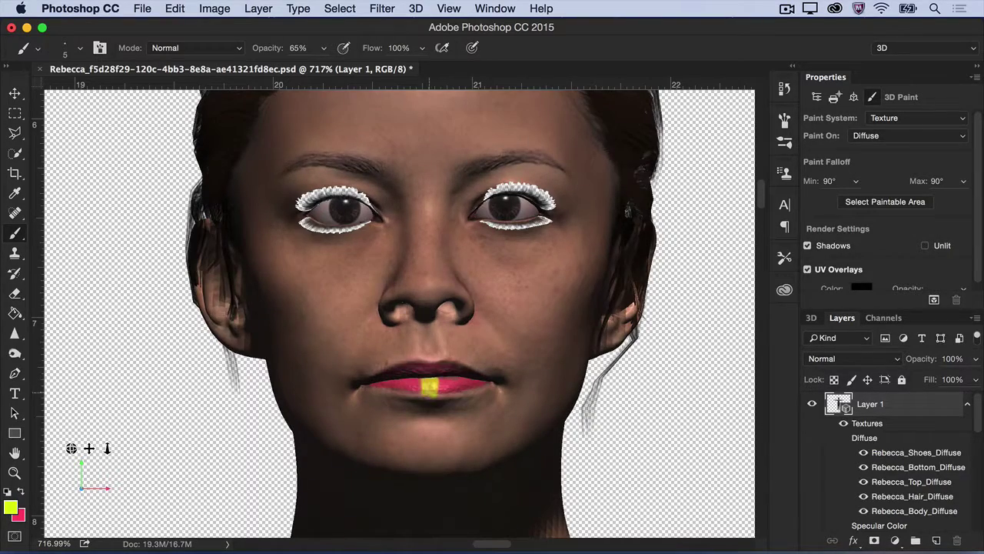
mouse_move(429, 387)
mouse_down()
mouse_move(415, 387)
mouse_move(426, 387)
mouse_up()
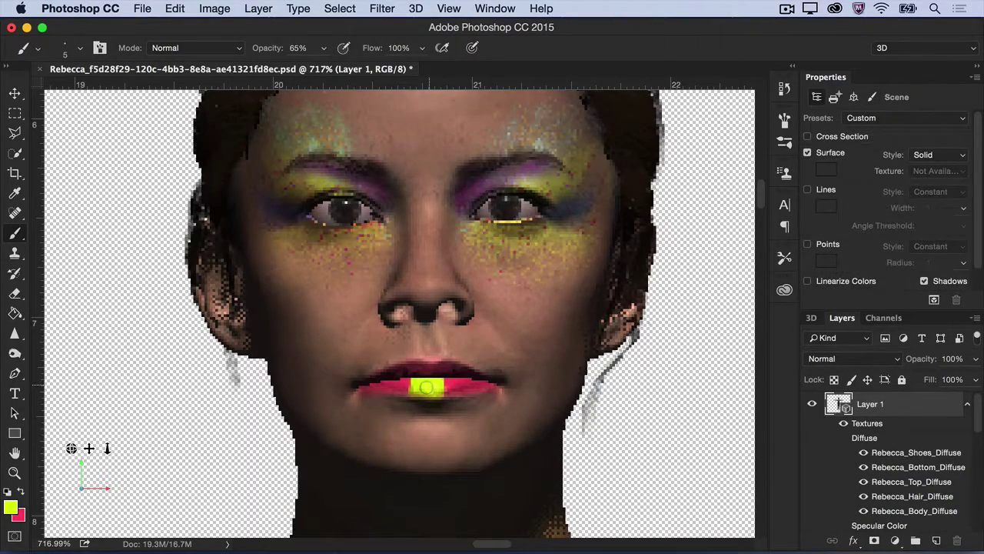
key(super+minus)
key(super+minus)
key(super+minus)
key(super+minus)
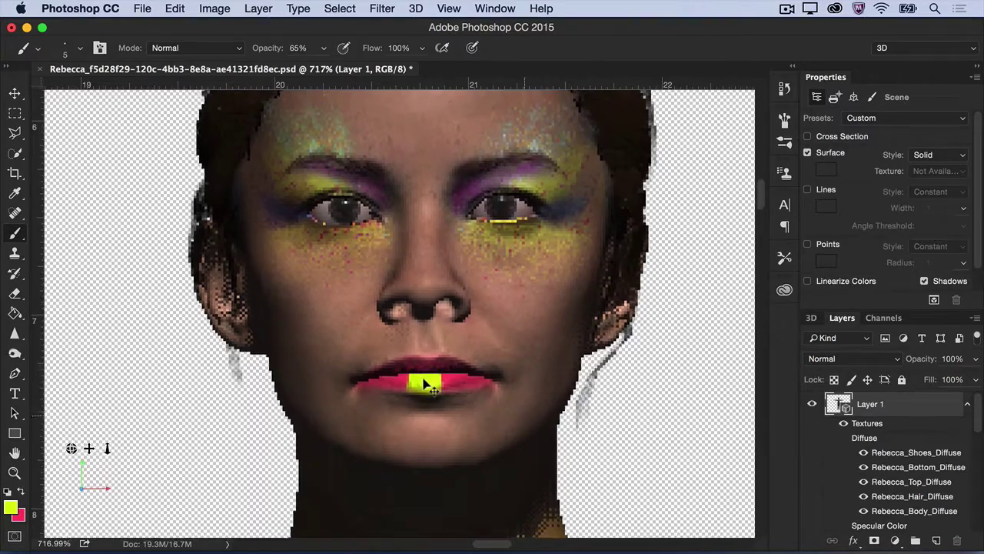
key(super+minus)
key(super+minus)
key(super+minus)
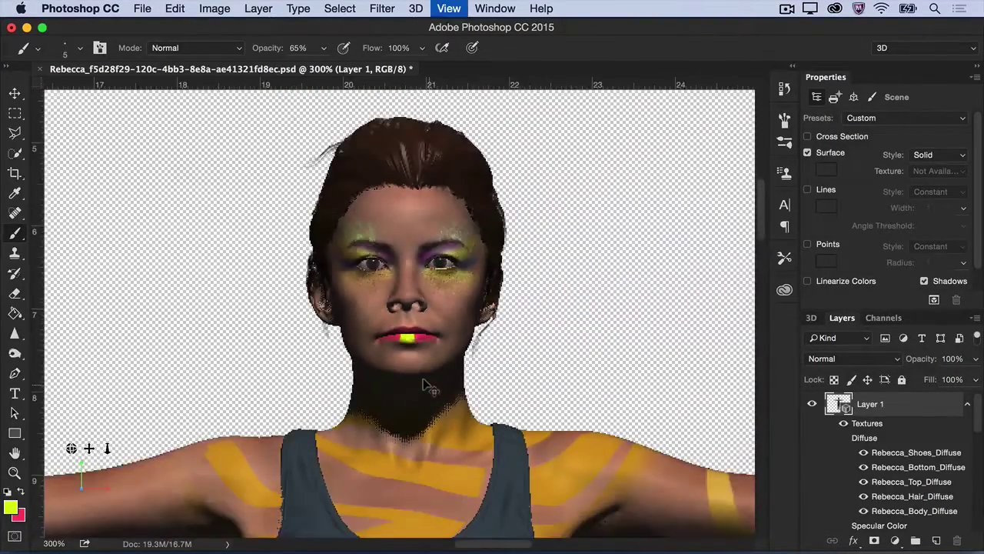
key(super+0)
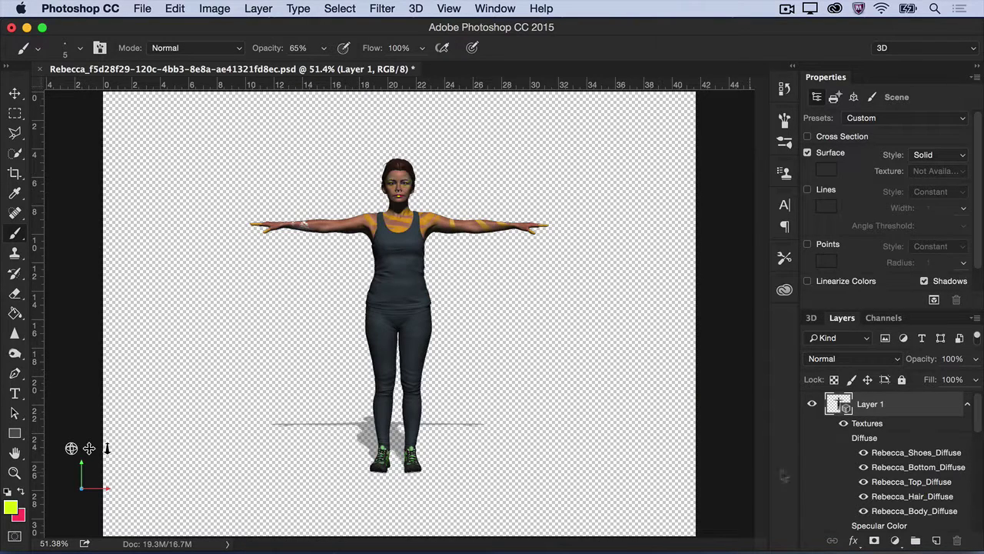
- Open the Rebecca_Top_Diffuse texture from the Layers panel for editing
click(966, 402)
click(966, 401)
double_click(940, 481)
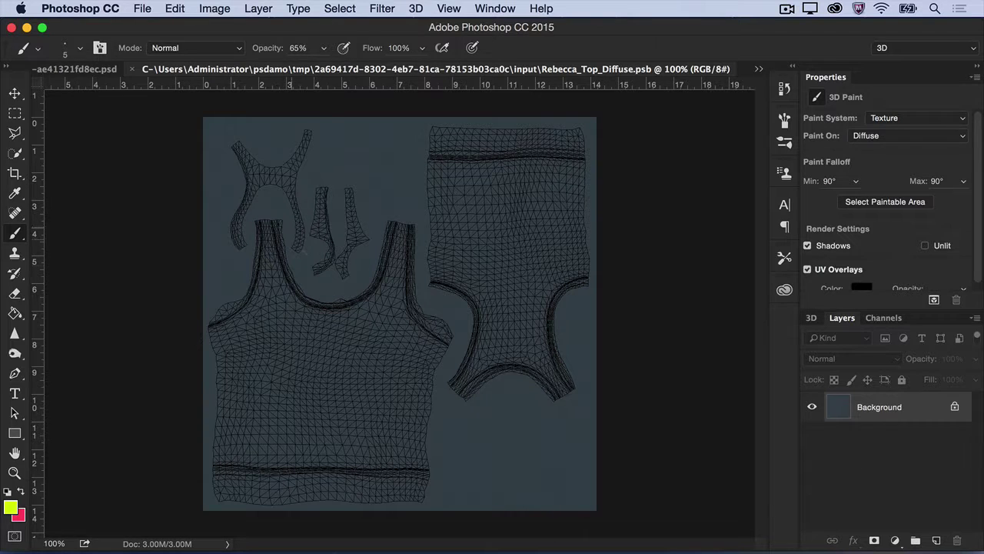
- Place _Top_diffuse1.jpg as an embedded layer on the texture and save it
click(143, 8)
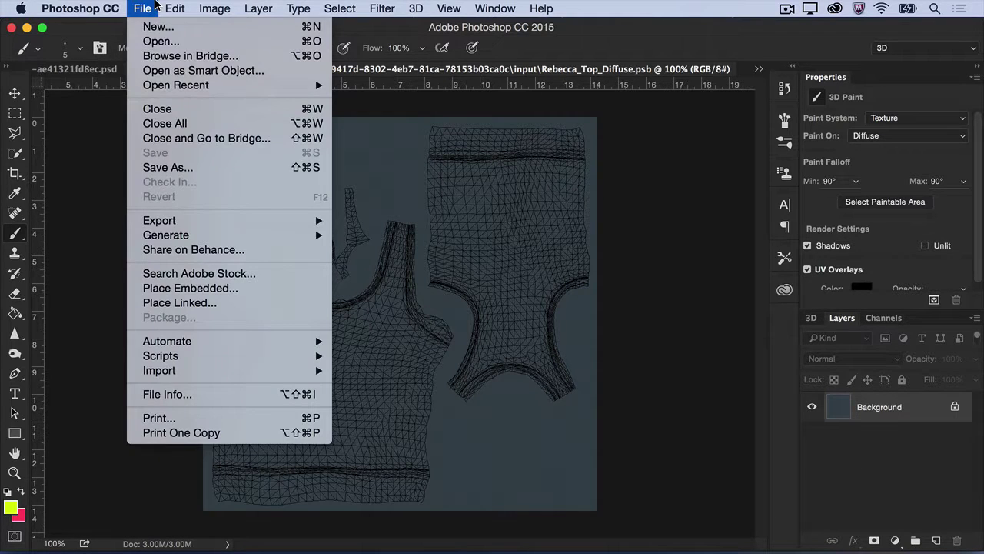
click(229, 290)
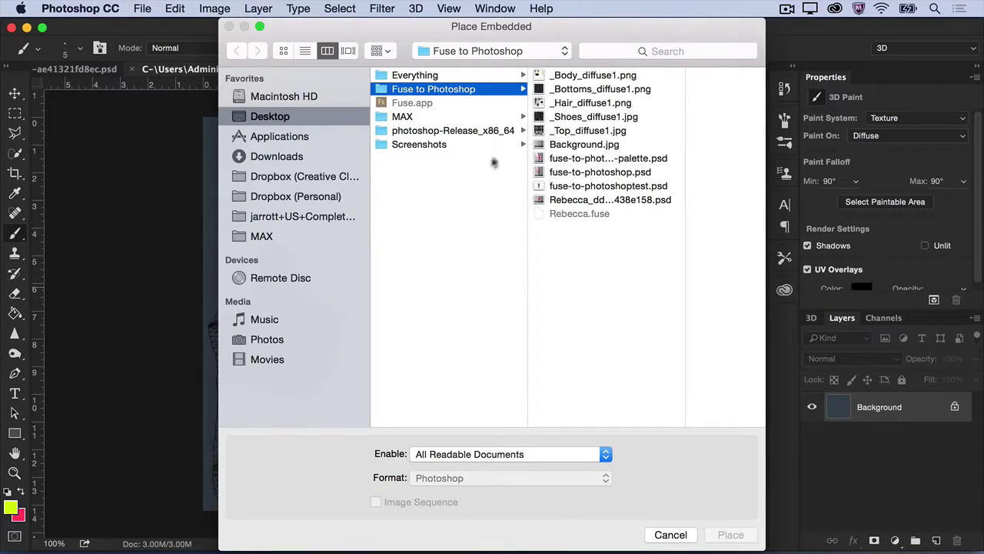
click(569, 130)
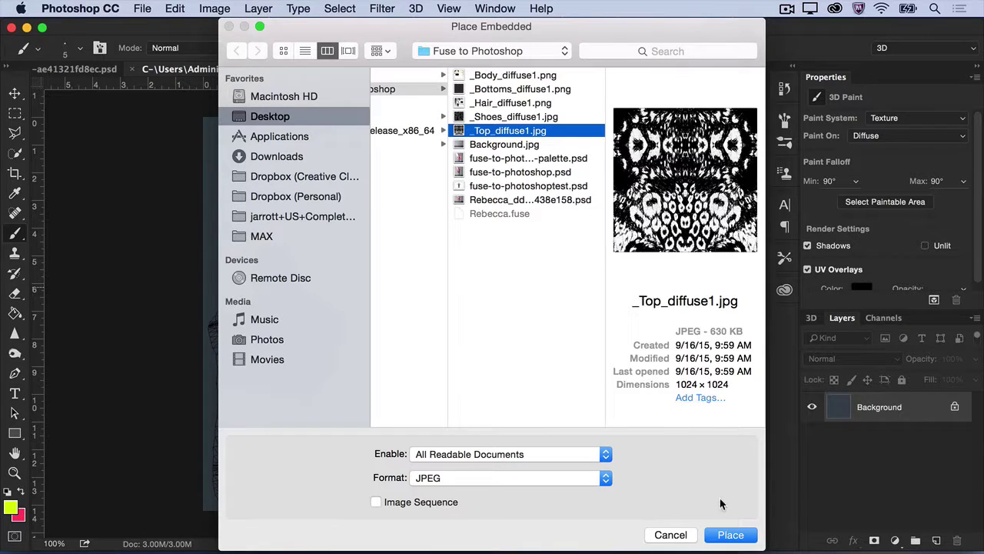
click(729, 535)
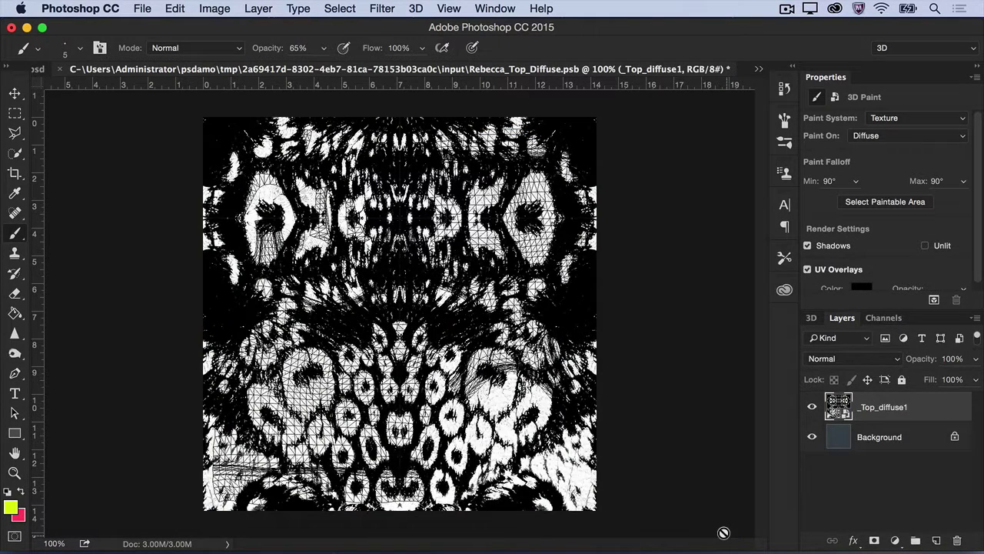
key(ctrl+s)
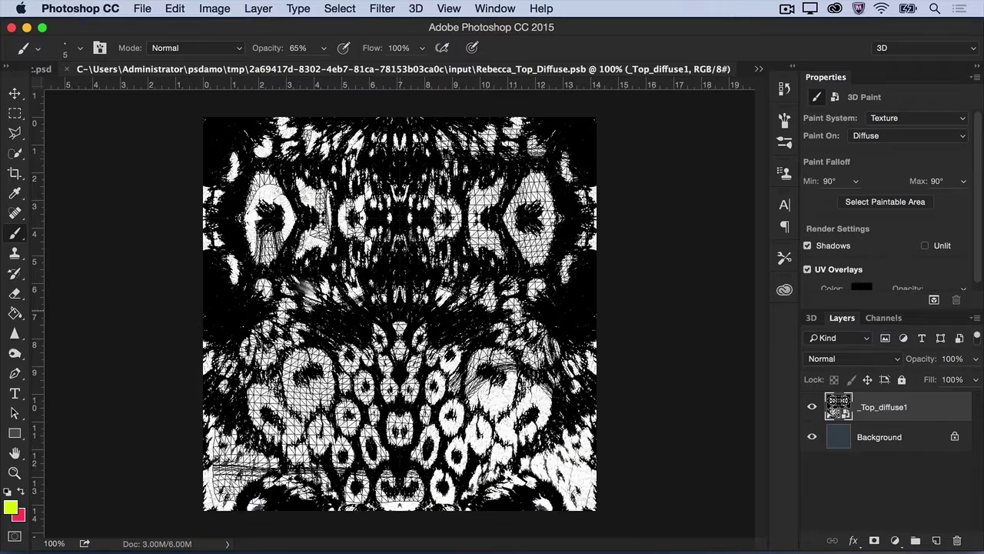
- Close Rebecca_Top_Diffuse.psb to return to the patterned 3D model
click(68, 70)
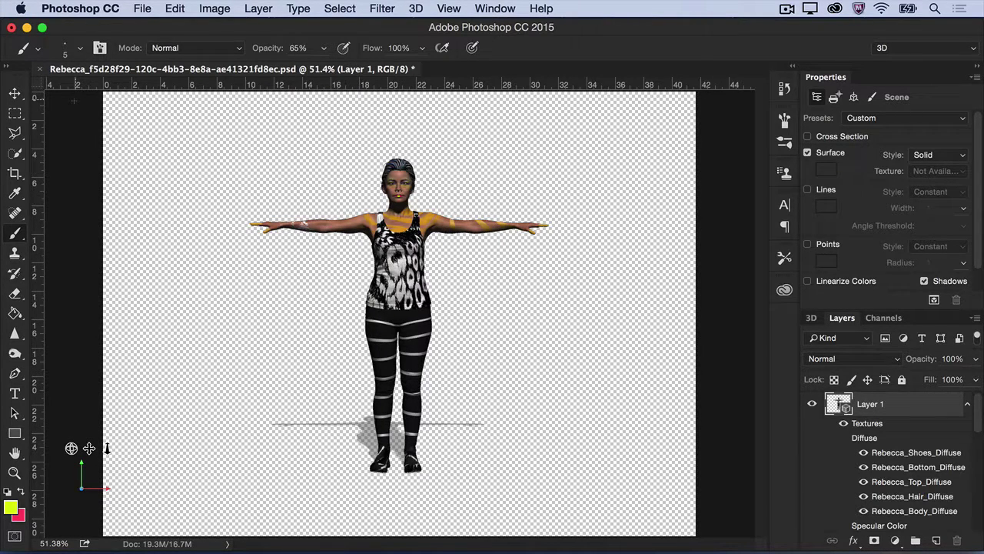
- Place Background.jpg, scale it to fill the canvas, and move it beneath the figure layer
click(144, 8)
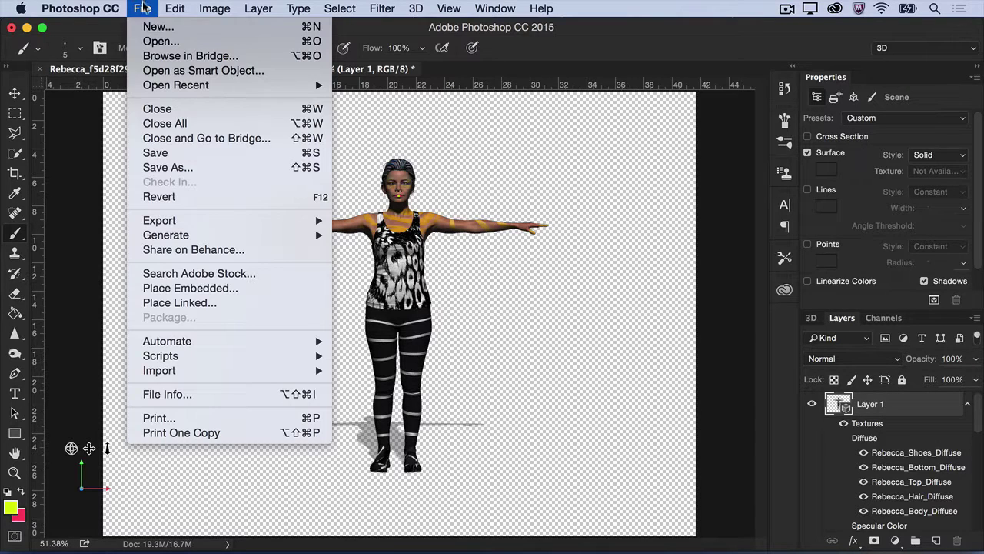
click(189, 285)
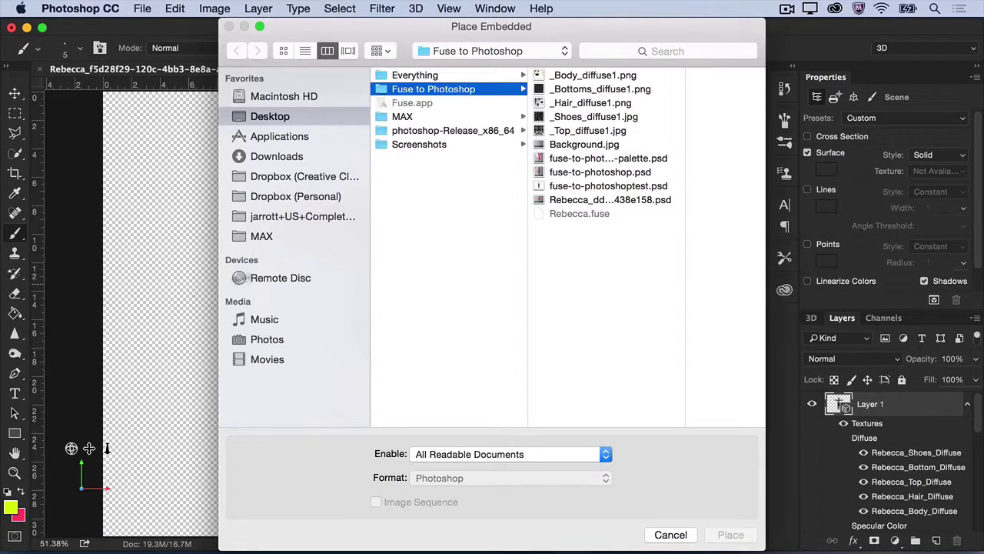
click(550, 146)
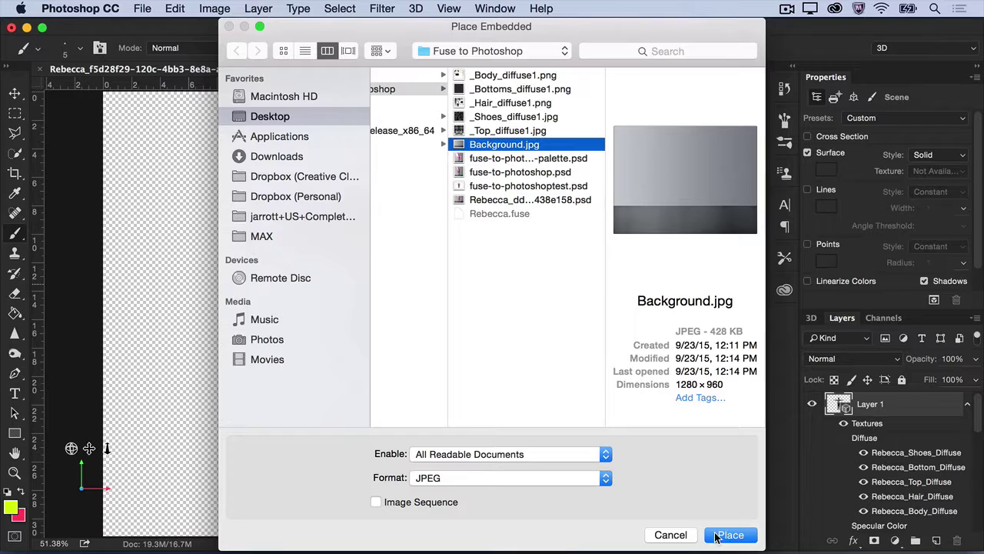
click(728, 534)
drag(523, 218, 706, 91)
key(Return)
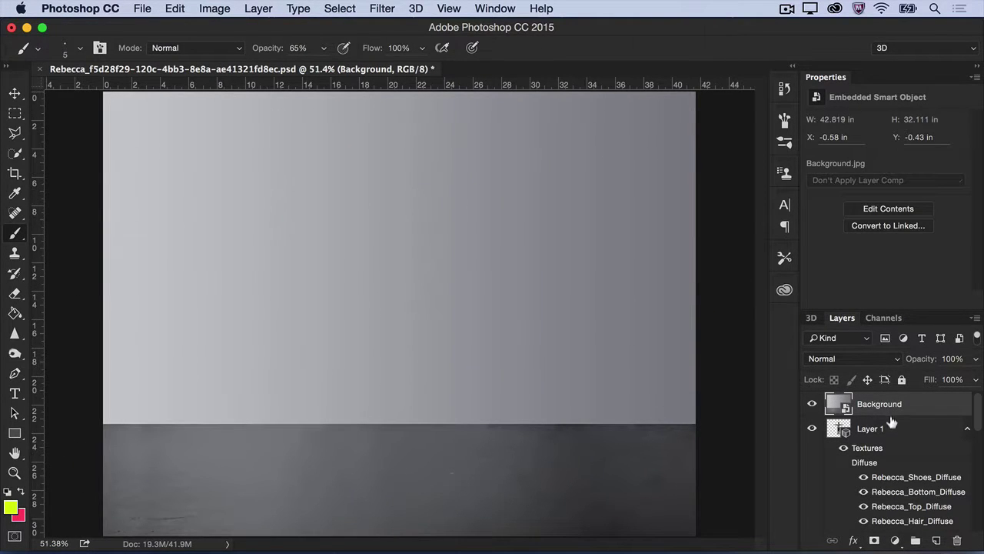
drag(889, 404, 890, 431)
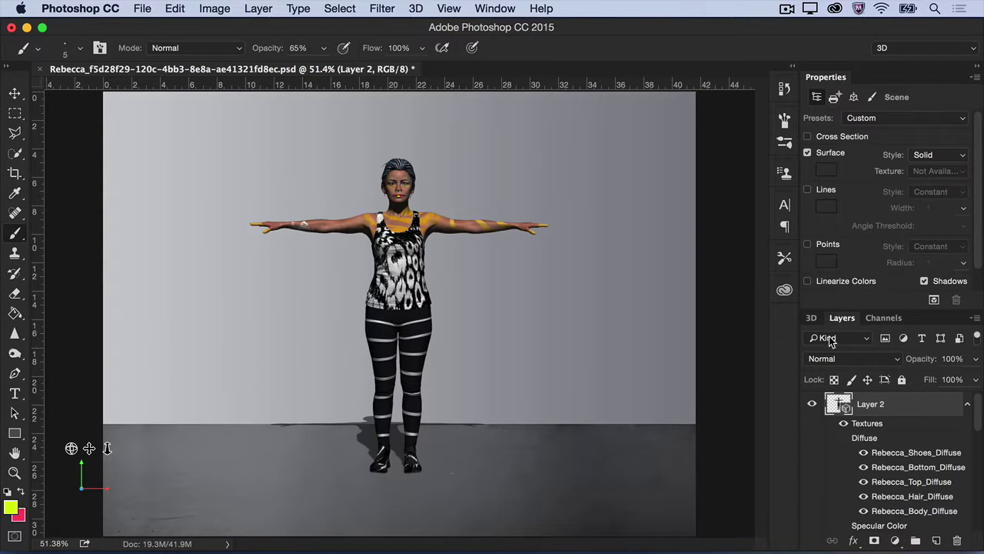
- Select Shoes_Skeleton in the 3D panel and orbit the camera to a three-quarter view
click(811, 318)
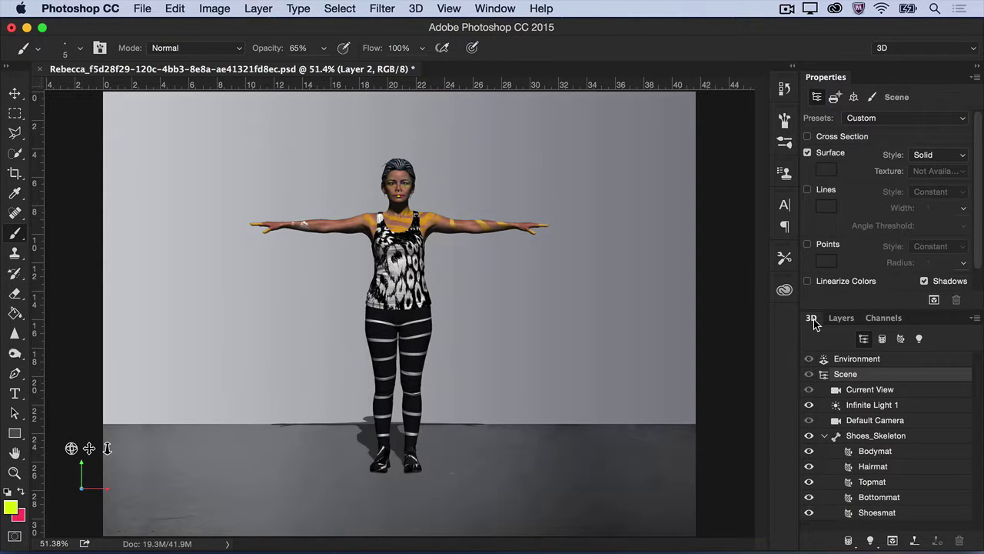
click(908, 436)
key(v)
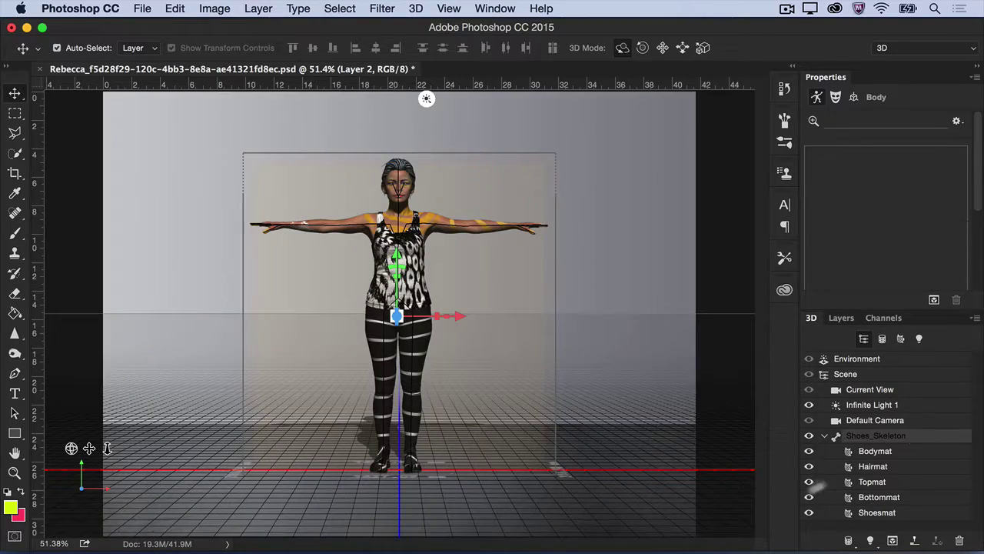
drag(110, 485, 76, 478)
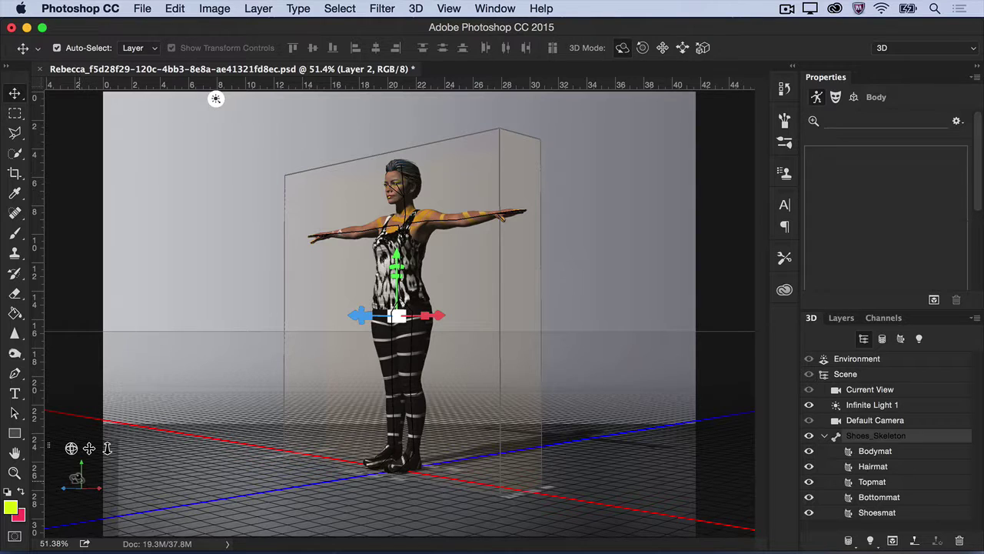
- Select Infinite Light 1 and rotate its handle to re-aim the lighting
click(216, 100)
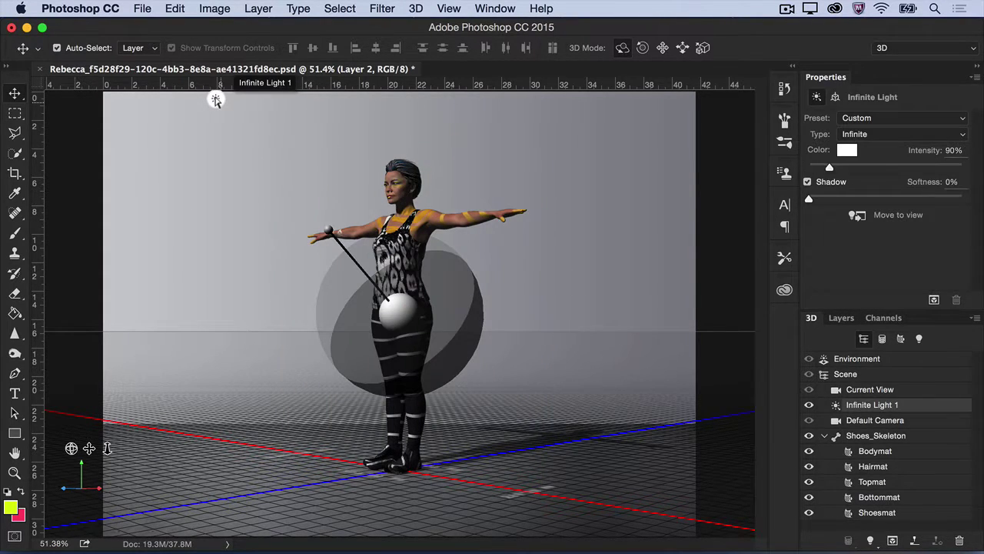
mouse_move(329, 229)
mouse_down()
mouse_move(294, 230)
mouse_move(269, 248)
mouse_move(278, 253)
mouse_move(330, 226)
mouse_move(320, 214)
mouse_up()
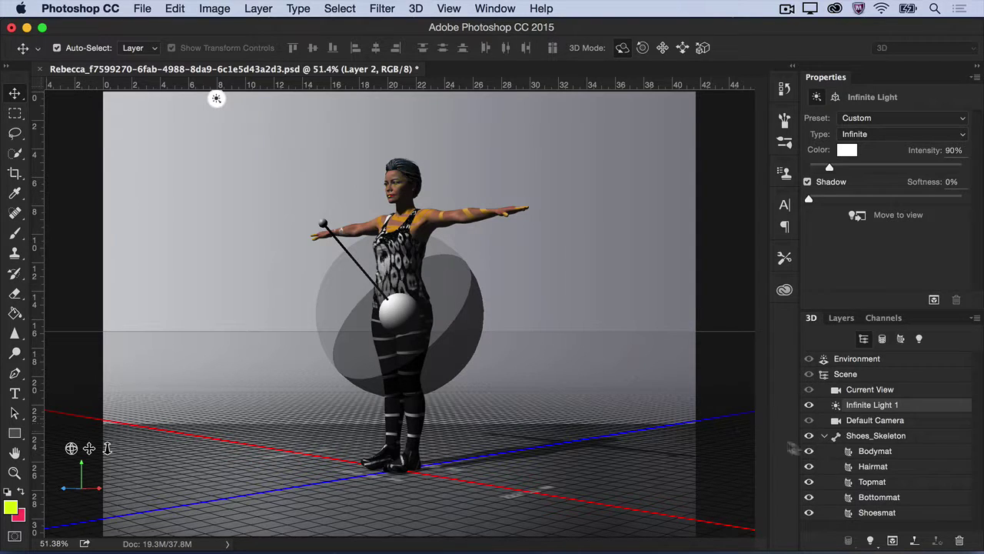
- Apply the 'Jumping in place - loop' body pose to Shoes_Skeleton, found by searching 'female jump'
click(898, 436)
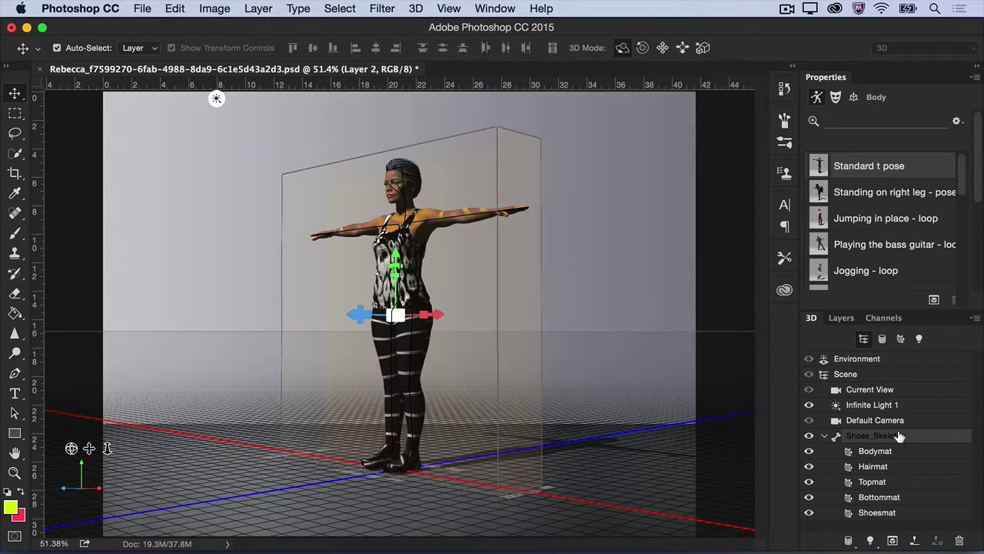
click(818, 97)
drag(964, 167, 969, 235)
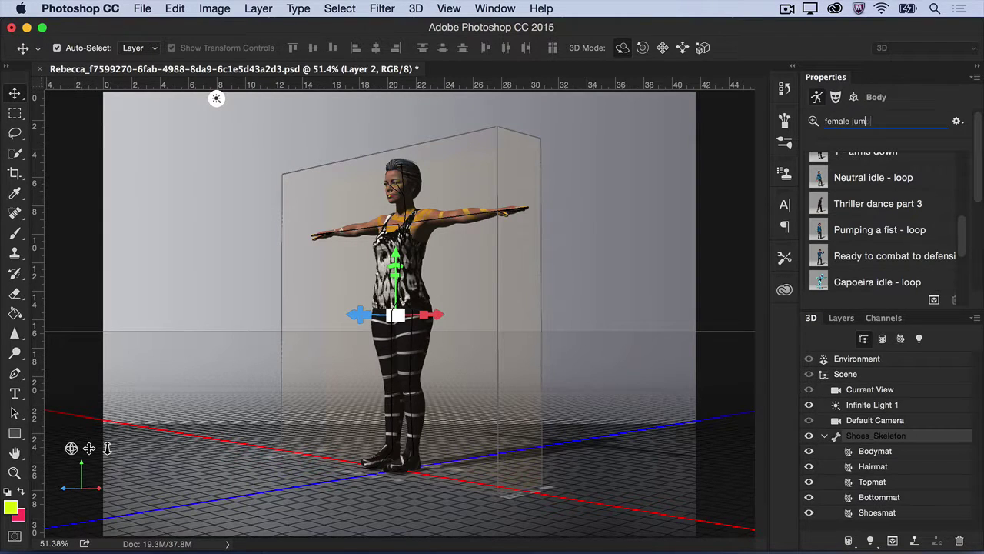
key(Return)
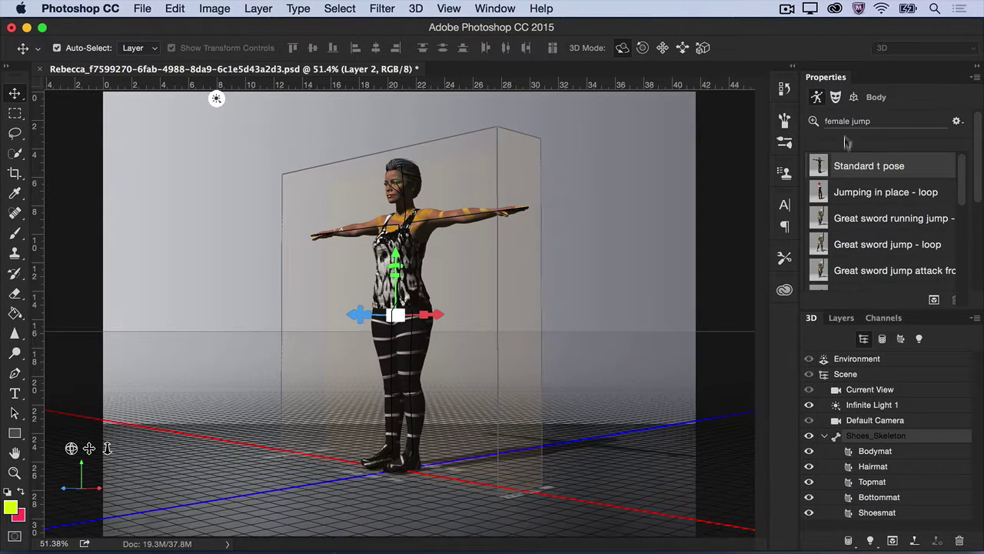
click(844, 195)
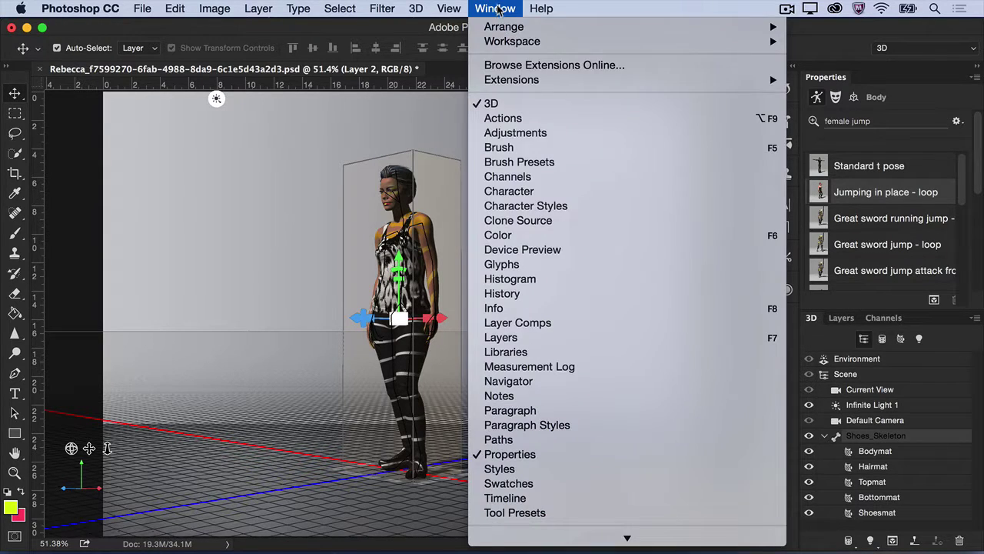
- Scrub the jump animation to frame 0:00:00:29 in the Timeline, then close the Timeline
click(499, 9)
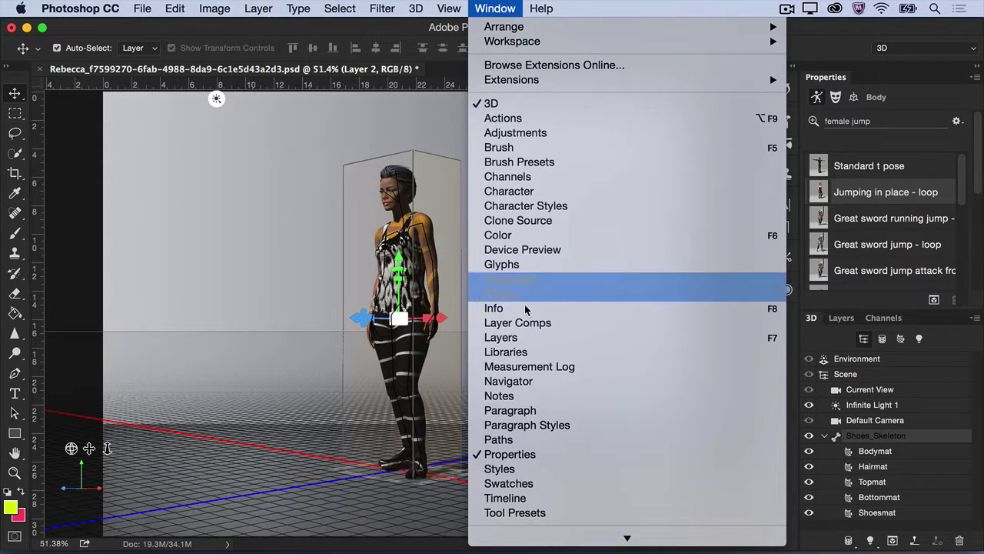
click(544, 498)
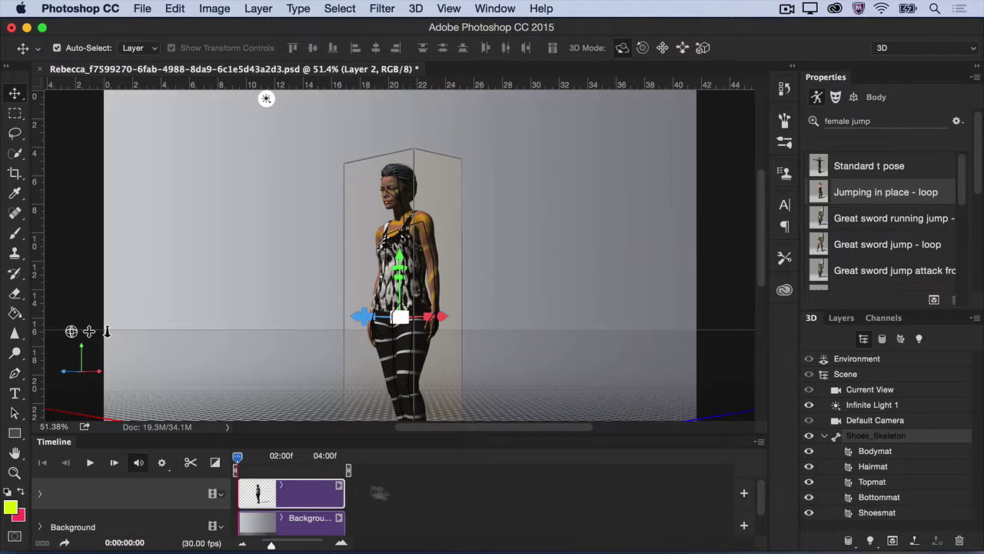
drag(238, 457, 258, 457)
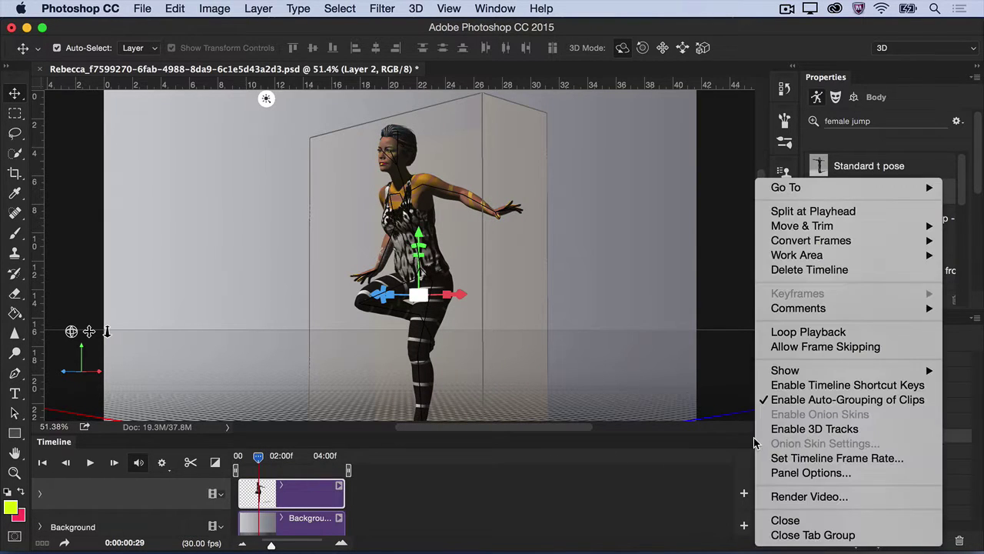
click(773, 521)
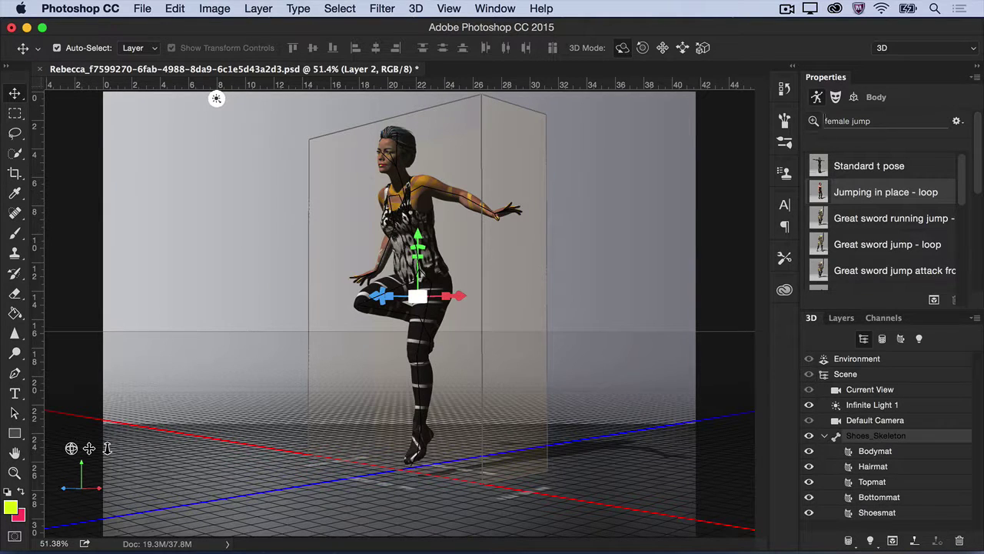
- Apply the 'A soft, simple smile' face expression preset to the figure
click(835, 99)
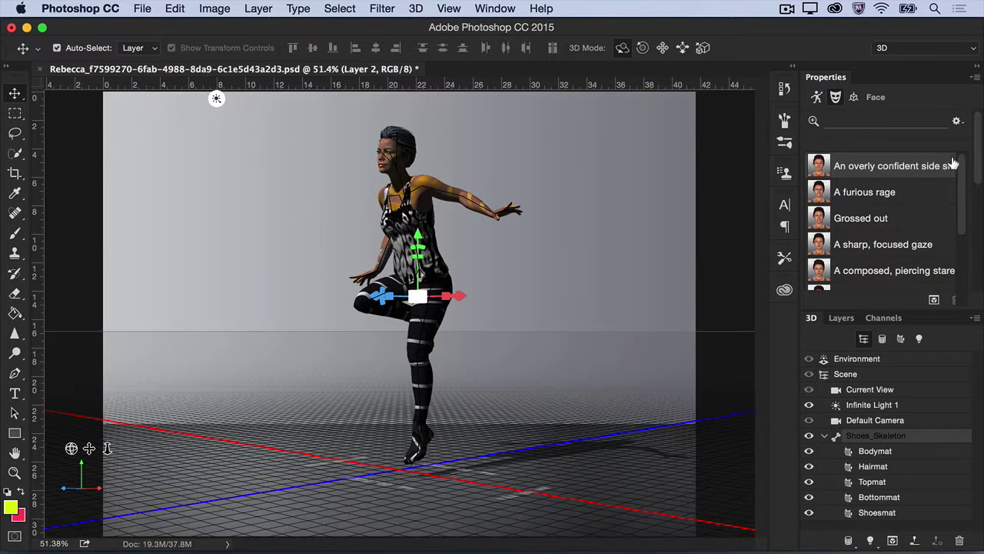
drag(953, 159, 959, 219)
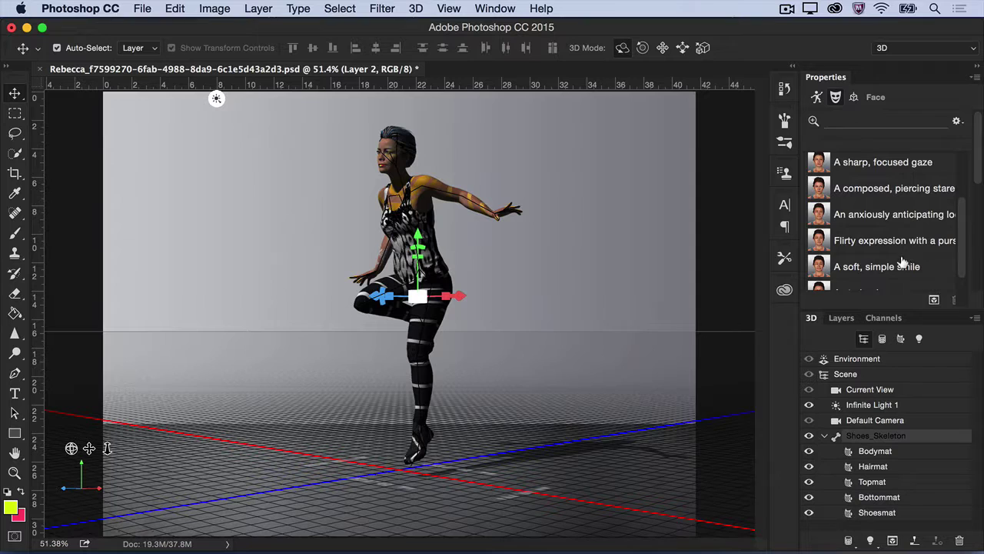
click(895, 261)
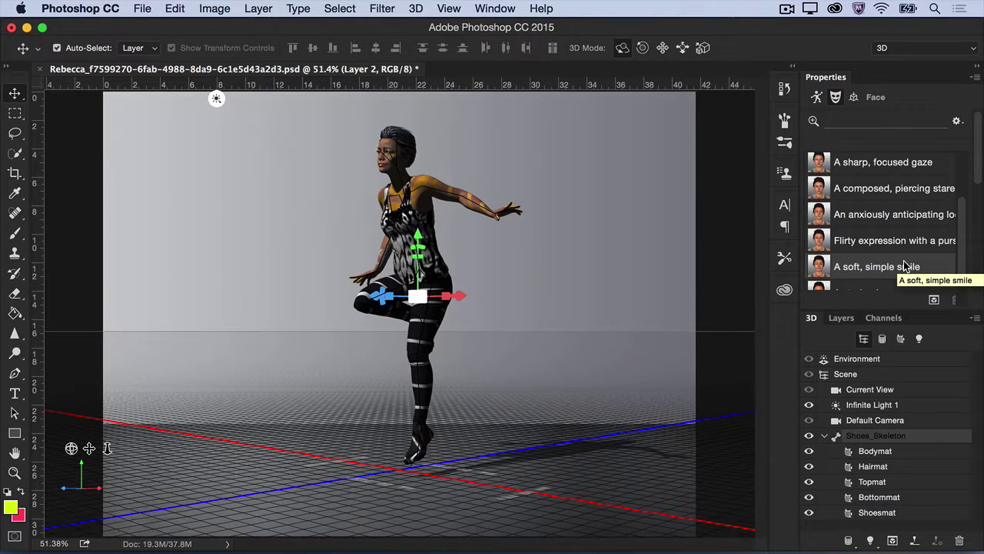
- Zoom in on the head, set smile Strength to 43% and Head H to 17%
key(z)
drag(390, 155, 479, 158)
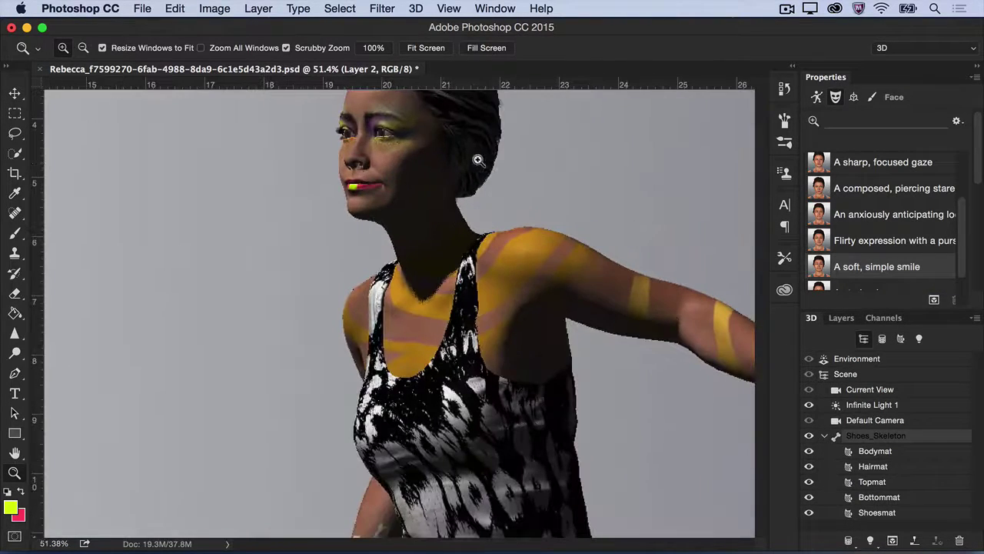
drag(978, 155, 980, 216)
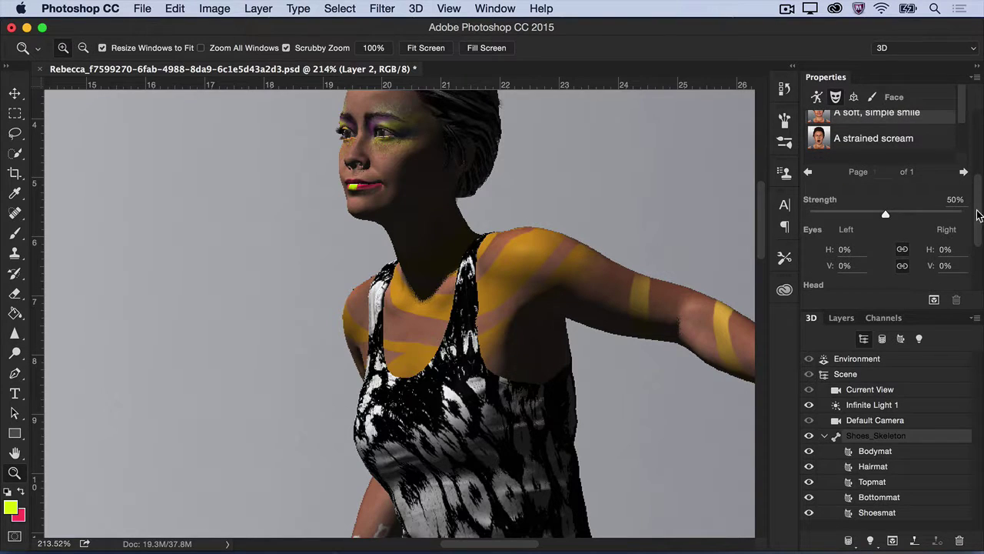
mouse_move(885, 213)
mouse_down()
mouse_move(894, 213)
mouse_move(873, 213)
mouse_up()
scroll(978, 244, down, 2)
drag(833, 250, 850, 242)
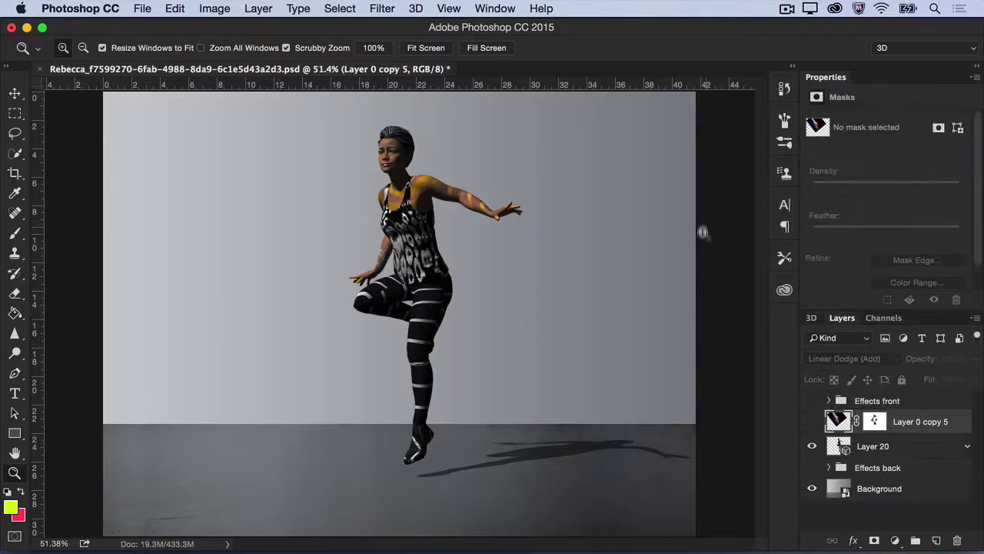
- Show Effects back, Layer 0 copy 5 and Effects front, and disable Layer 0 copy 5's mask
click(812, 468)
click(811, 422)
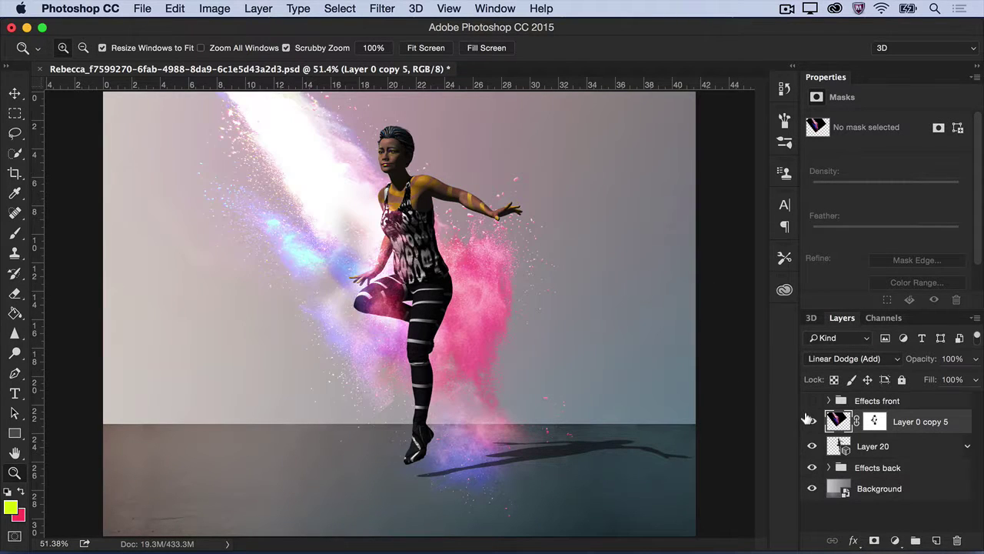
click(812, 401)
right_click(906, 419)
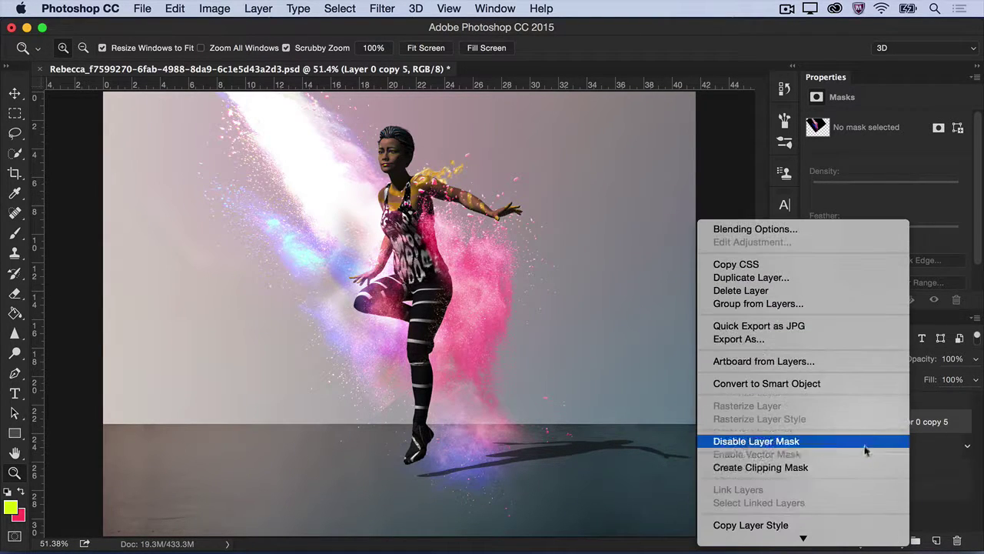
click(864, 468)
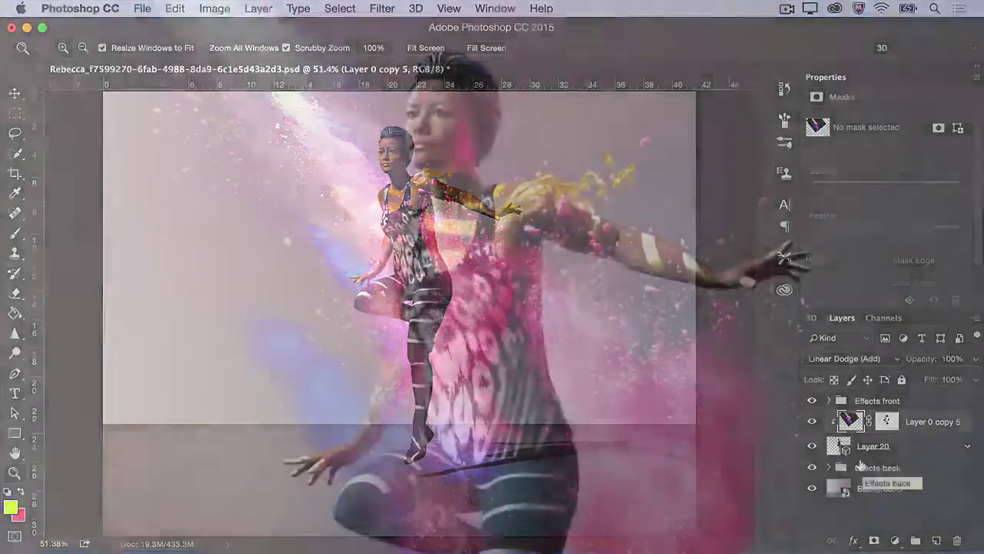